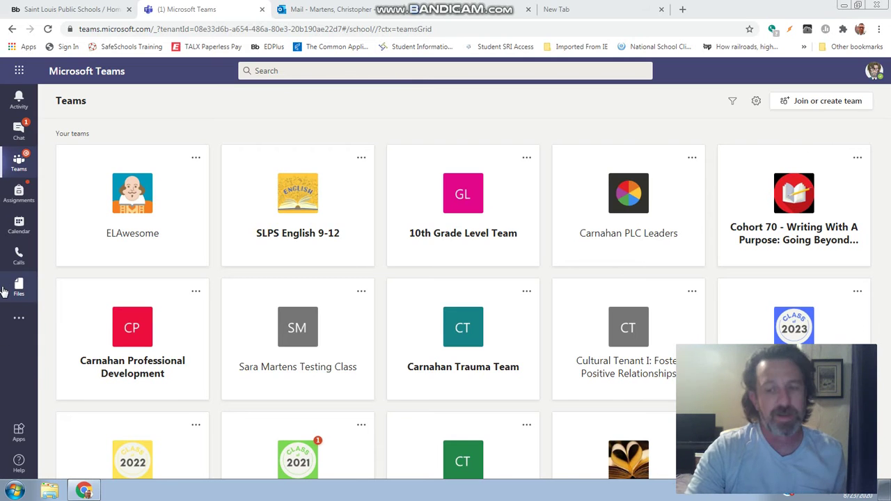
# Find the Zoom app by searching for "zoom" and add it to Microsoft Teams
pyautogui.click(18, 320)
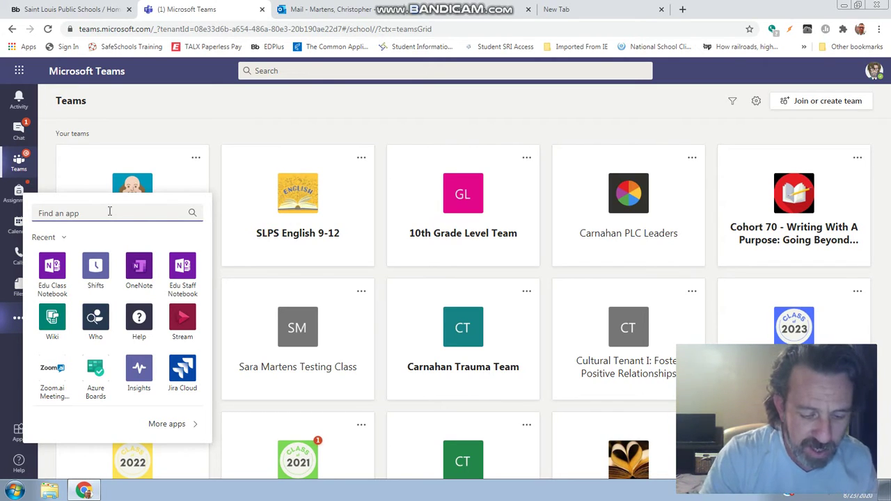
pyautogui.write('zoom')
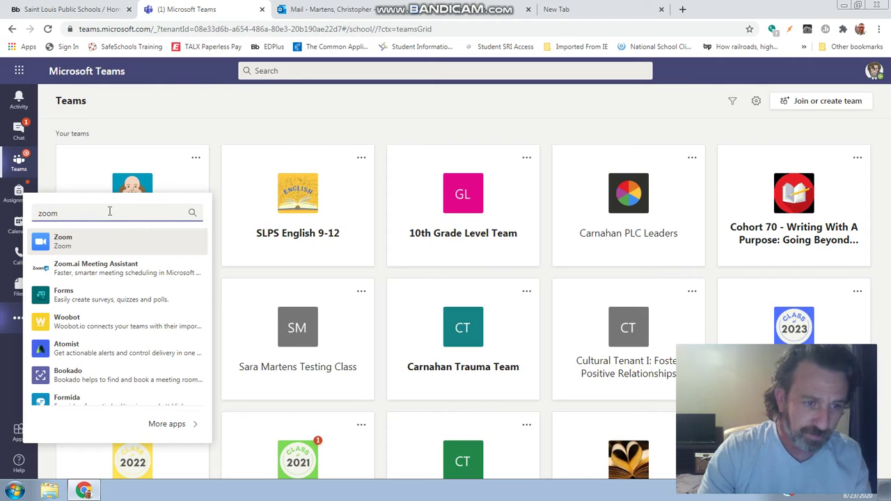
pyautogui.click(96, 238)
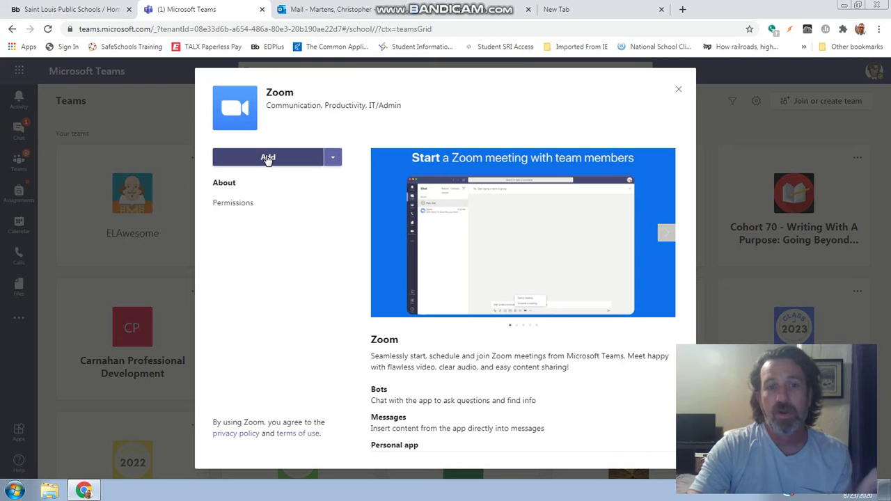
pyautogui.click(266, 157)
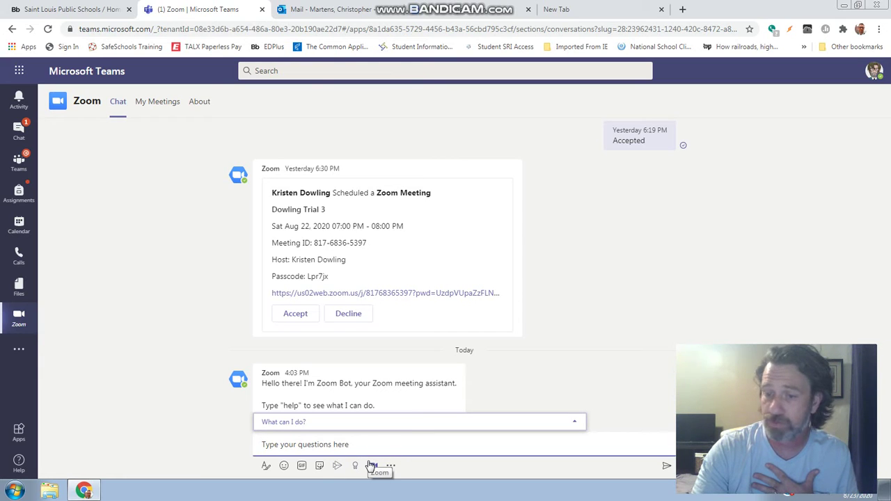
# Open the General channel of the "fake class" team and start scheduling a Zoom meeting from its message box
pyautogui.click(17, 164)
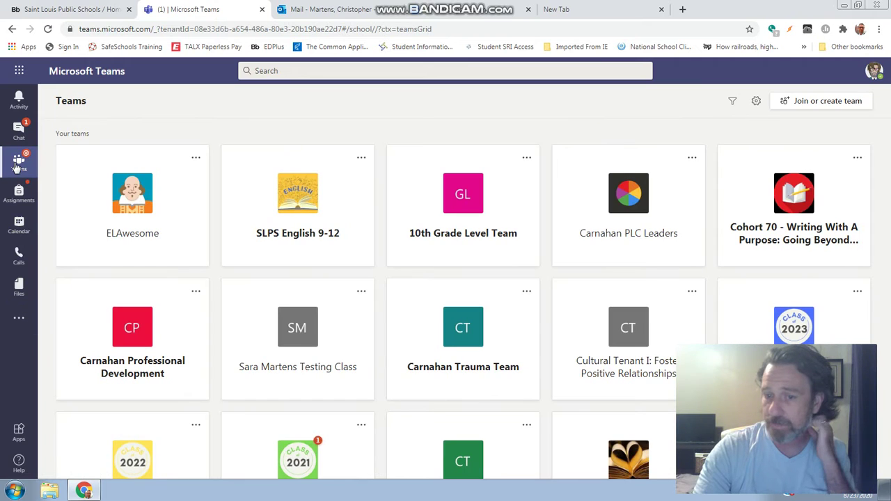
pyautogui.moveTo(887, 142); pyautogui.dragTo(888, 300)
pyautogui.click(288, 389)
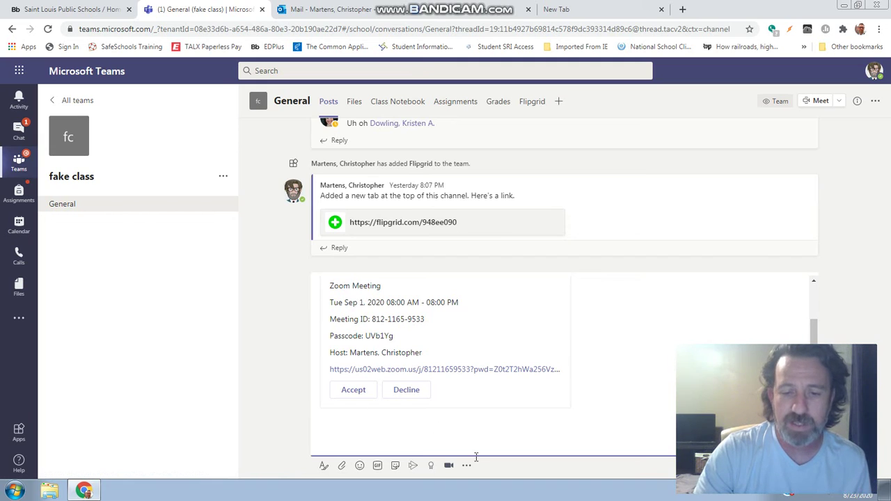
pyautogui.click(448, 465)
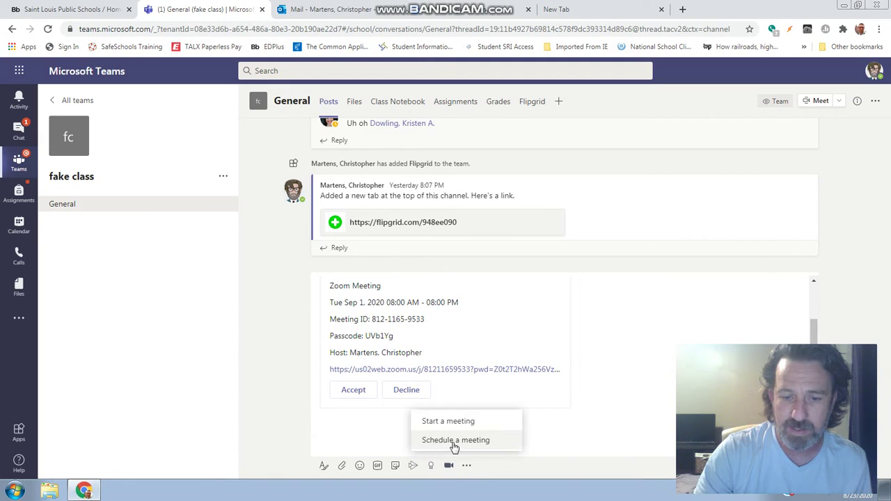
pyautogui.click(454, 440)
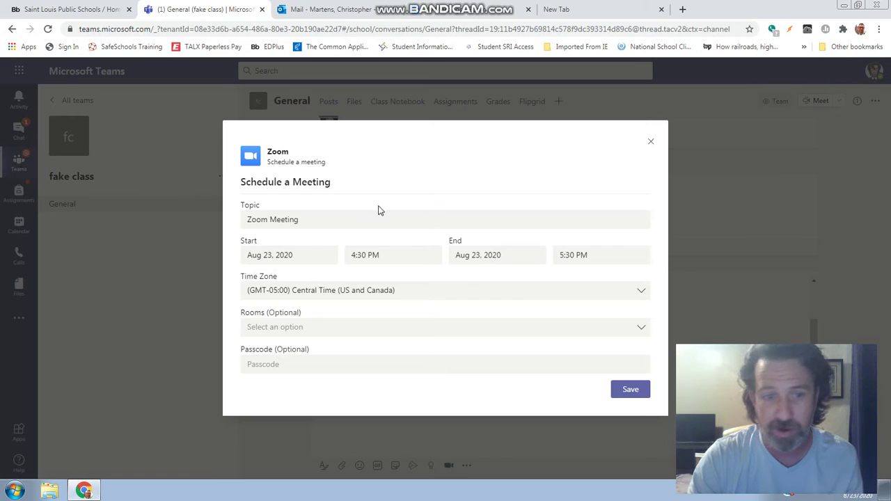
# Replace the meeting topic with "Tuesday 5th period"
pyautogui.moveTo(324, 222); pyautogui.dragTo(251, 221)
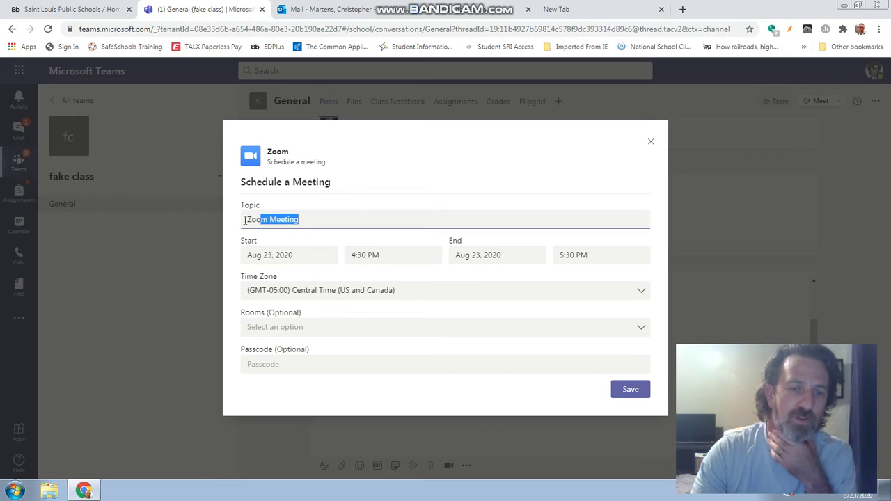
pyautogui.write('Tuesda')
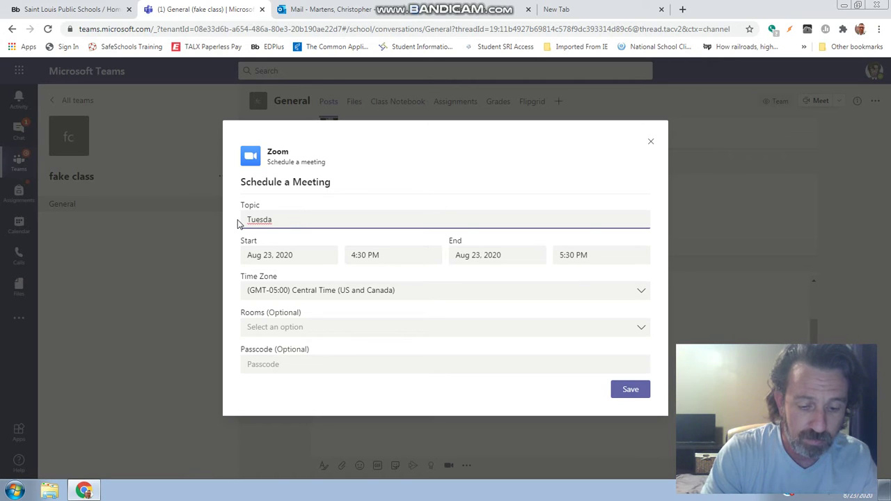
pyautogui.write('y7')
pyautogui.press('BackSpace')
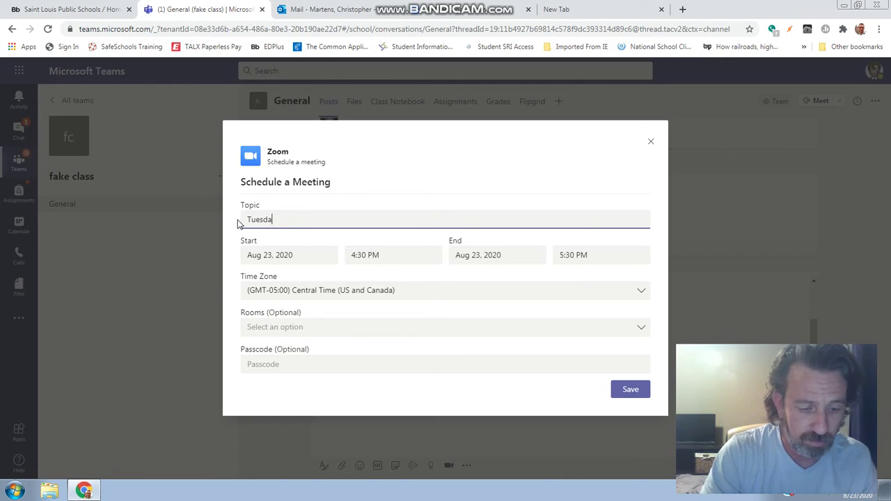
pyautogui.write('Y')
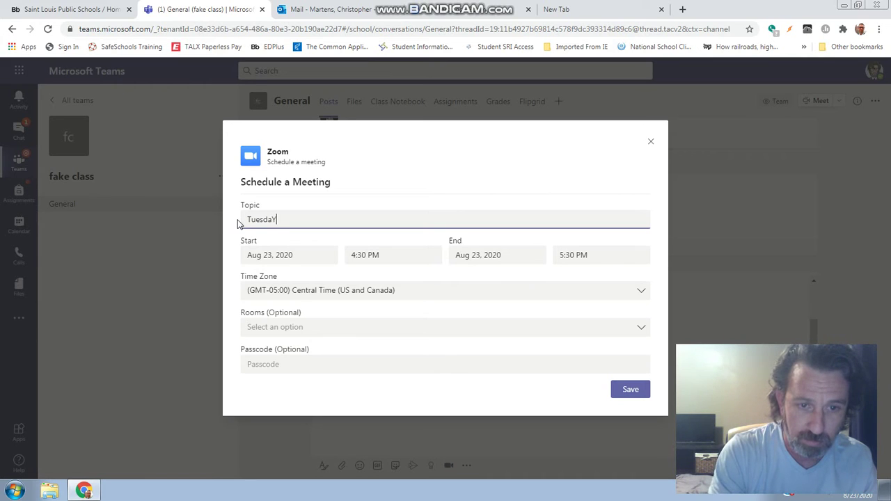
pyautogui.press('BackSpace')
pyautogui.write('y ')
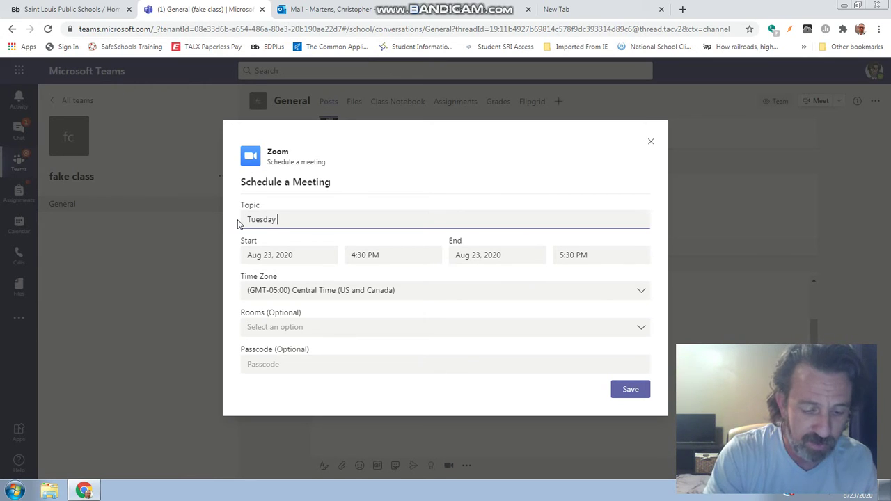
pyautogui.write('5th pe')
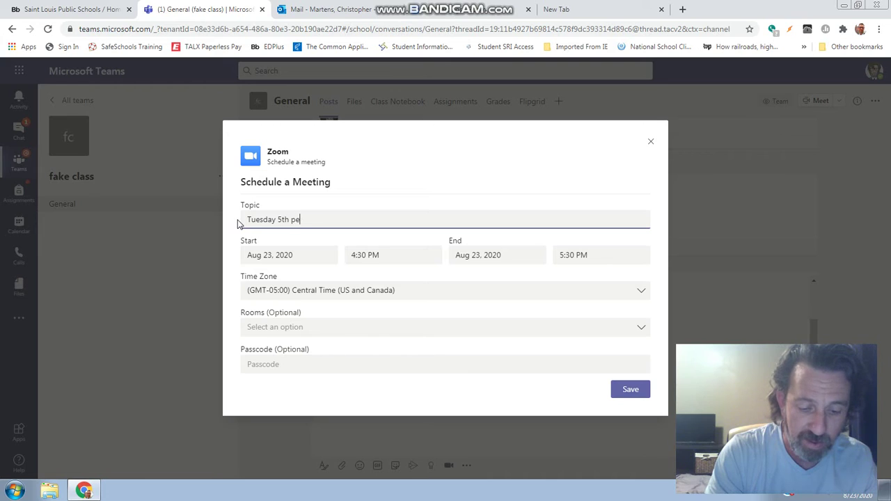
pyautogui.write('riod')
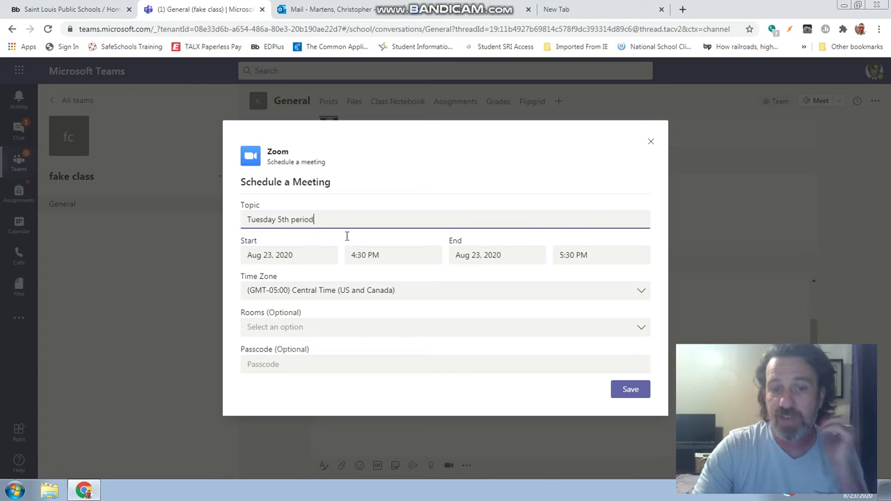
# Set the meeting's start to Sep 1, 2020 at 9:00 AM
pyautogui.click(292, 255)
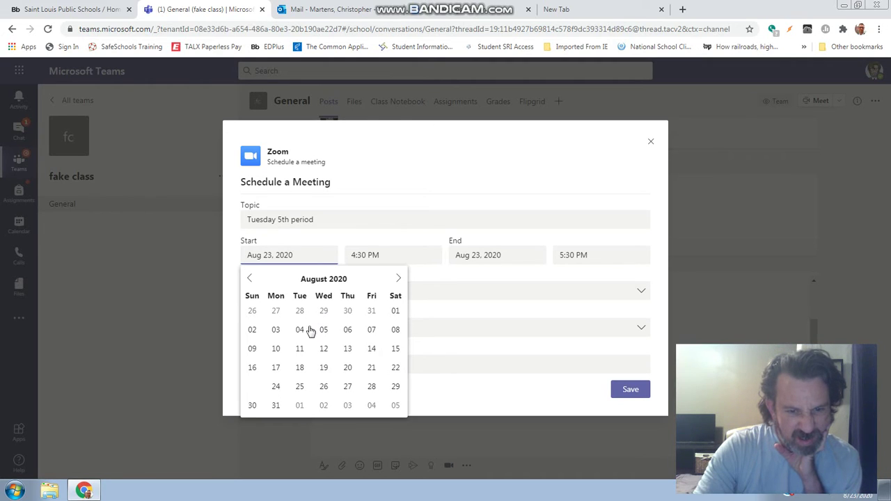
pyautogui.click(299, 406)
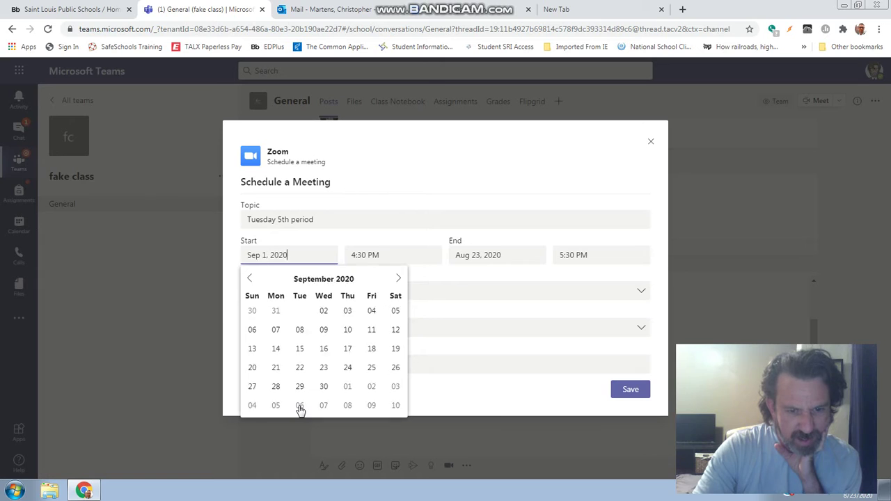
pyautogui.click(390, 258)
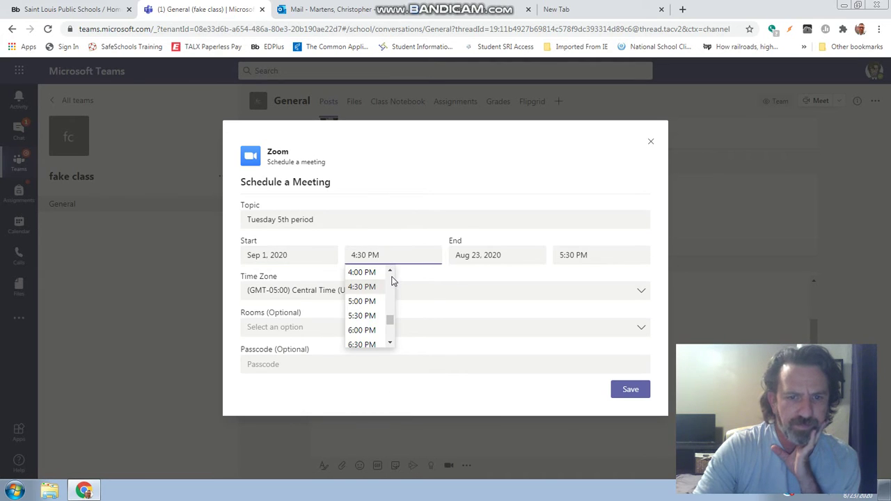
pyautogui.moveTo(392, 255); pyautogui.dragTo(334, 251)
pyautogui.write('9')
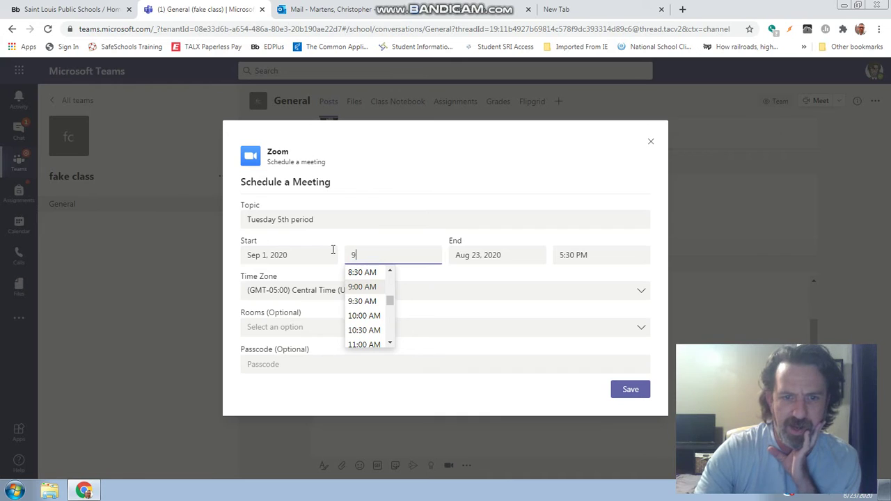
pyautogui.click(369, 285)
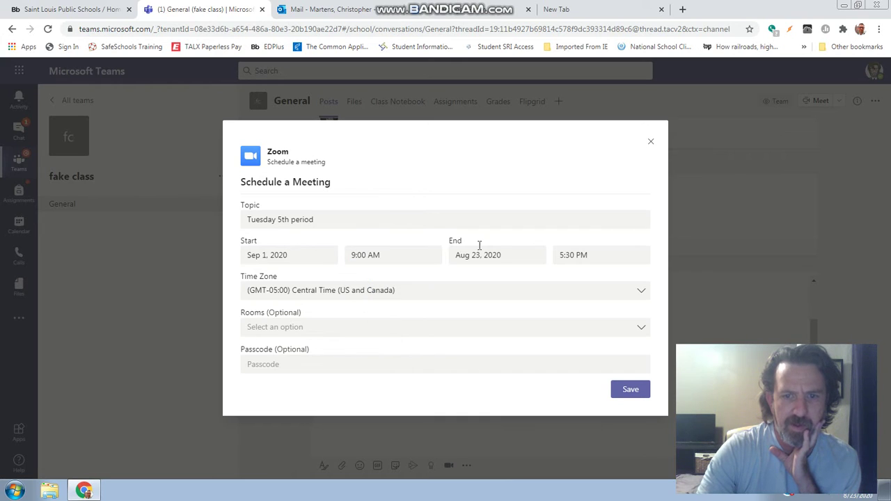
# Set the meeting's end time to 9:45 AM and try to save the meeting
pyautogui.moveTo(580, 254); pyautogui.dragTo(523, 252)
pyautogui.write('9')
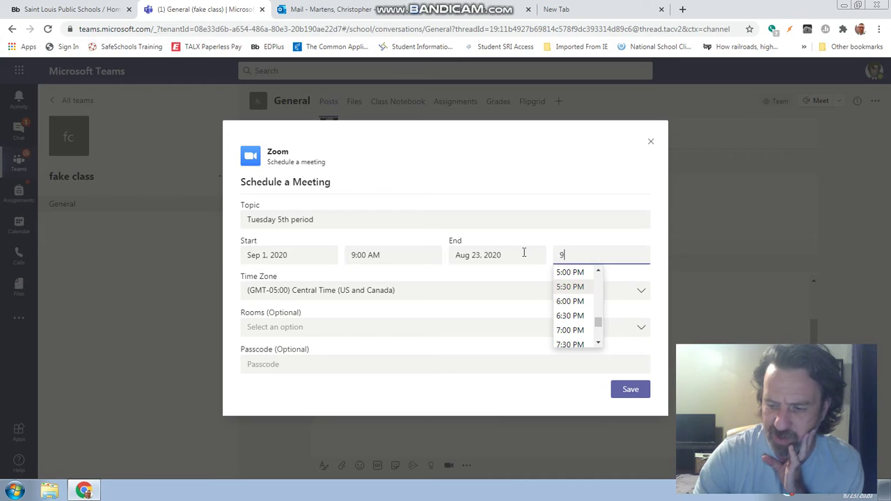
pyautogui.write(':')
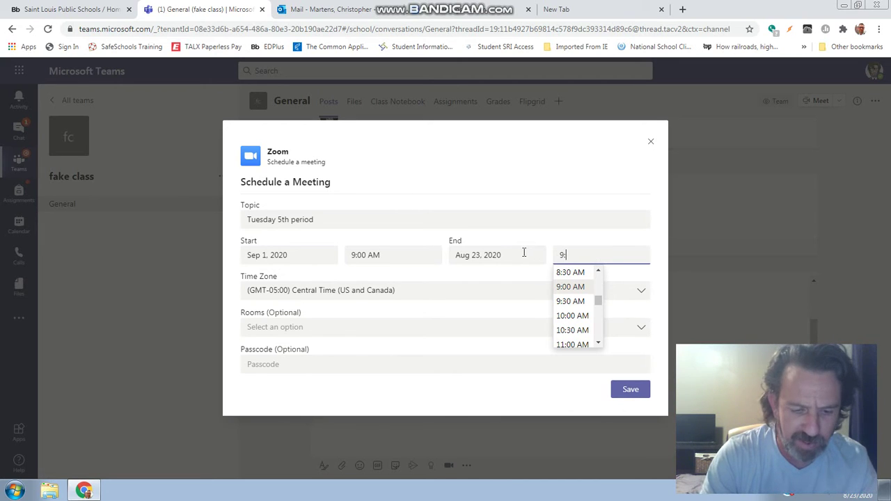
pyautogui.write('45')
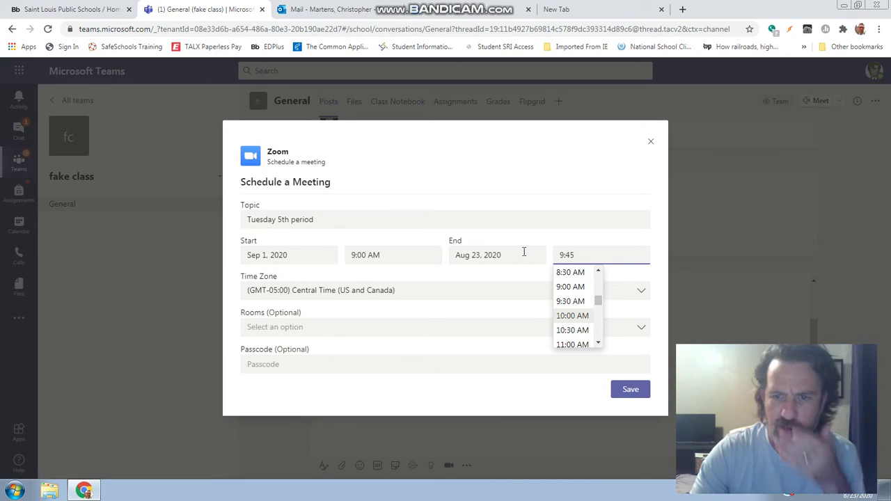
pyautogui.click(603, 237)
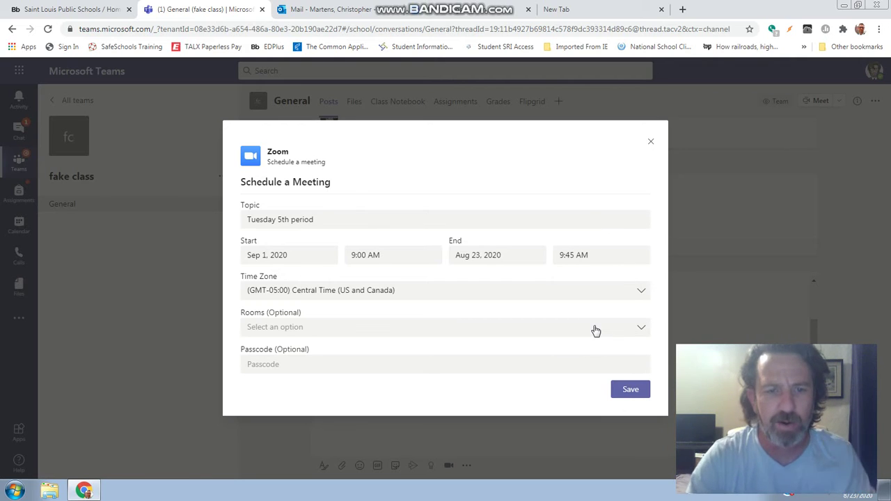
pyautogui.click(632, 392)
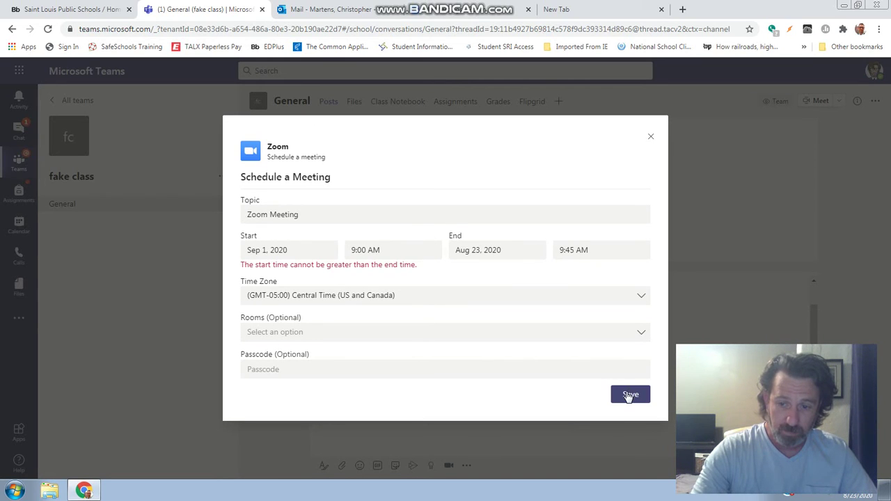
pyautogui.click(628, 396)
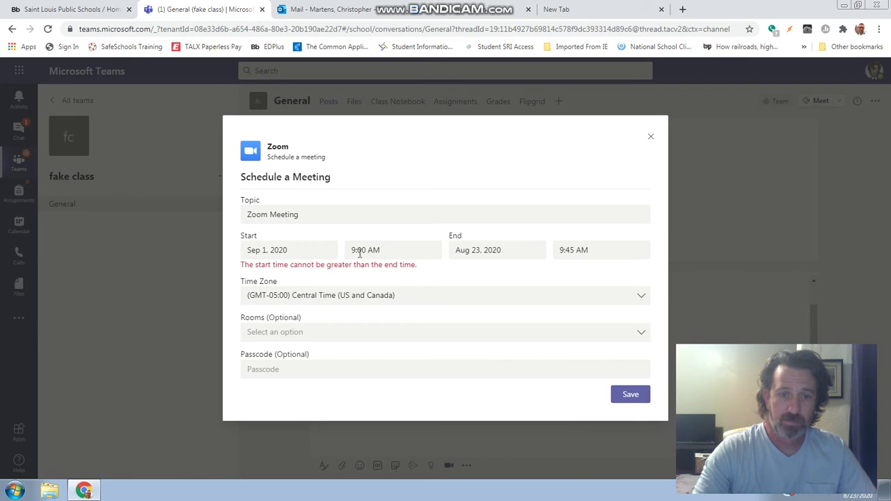
# Set the meeting's end date to Sep 1, 2020 and save the scheduled meeting
pyautogui.click(479, 251)
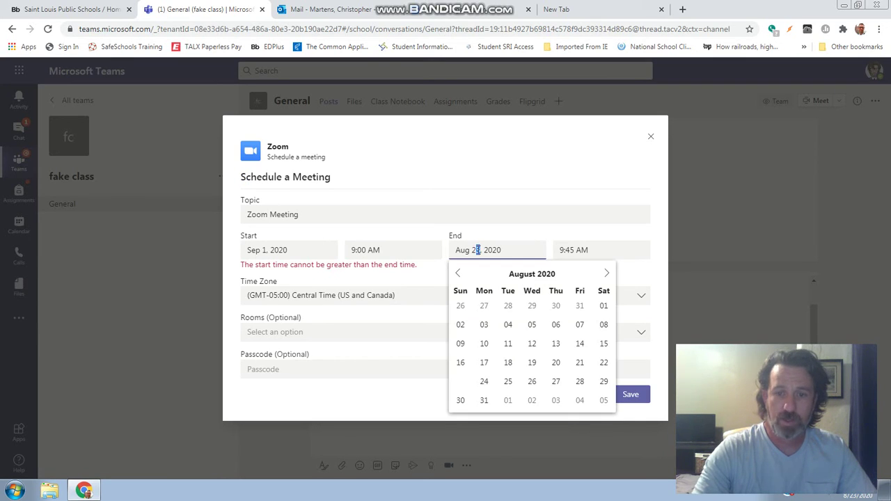
pyautogui.click(508, 401)
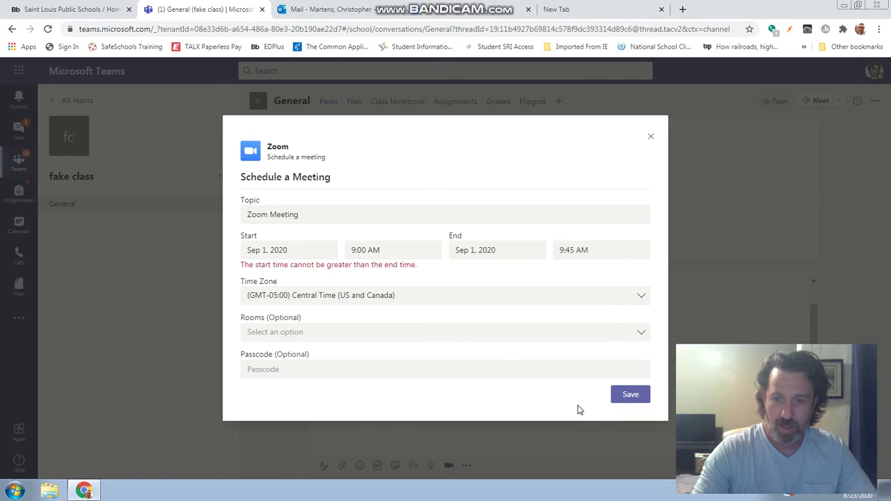
pyautogui.click(638, 395)
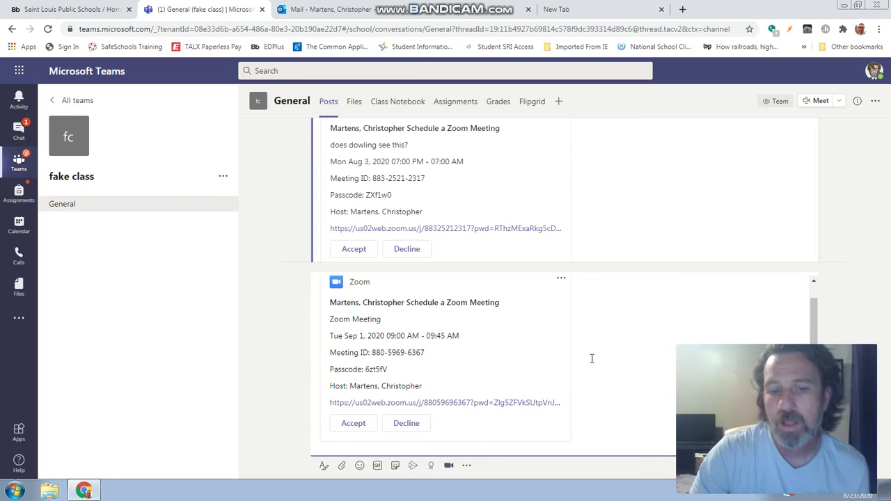
# Check the Teams calendar for the new Zoom meeting in the work week of August 31 to September 4, 2020
pyautogui.click(19, 226)
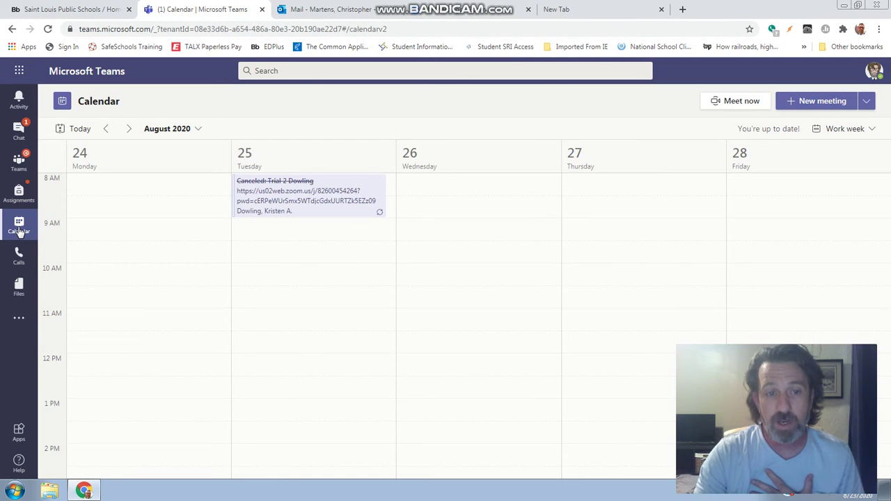
pyautogui.click(129, 130)
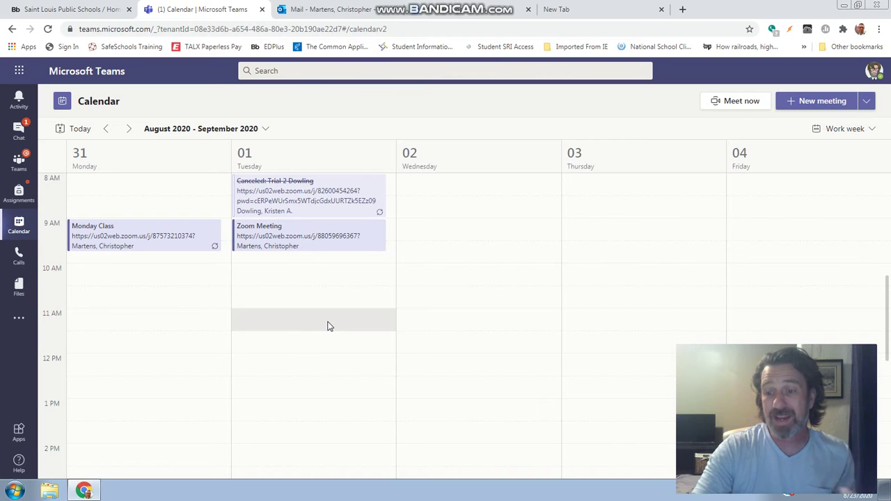
pyautogui.moveTo(885, 299); pyautogui.dragTo(881, 281)
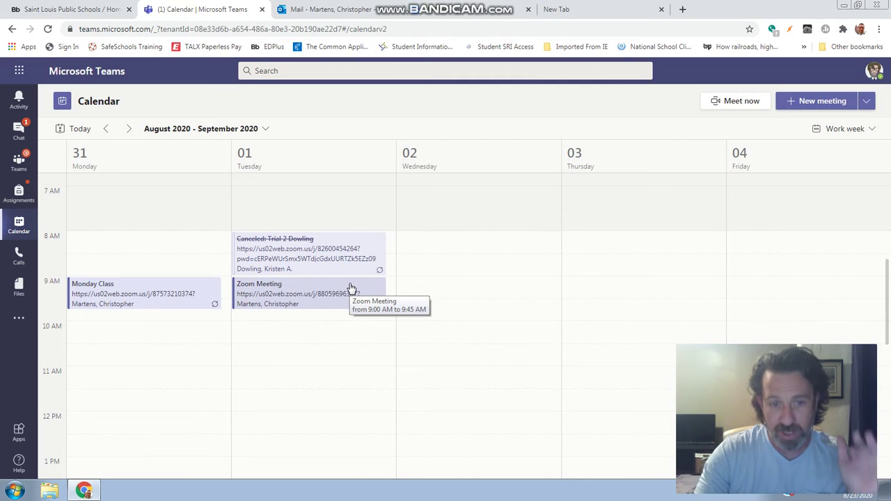
# Switch to the Zoom website and refresh the upcoming meetings list to check for the scheduled meeting
pyautogui.click(440, 6)
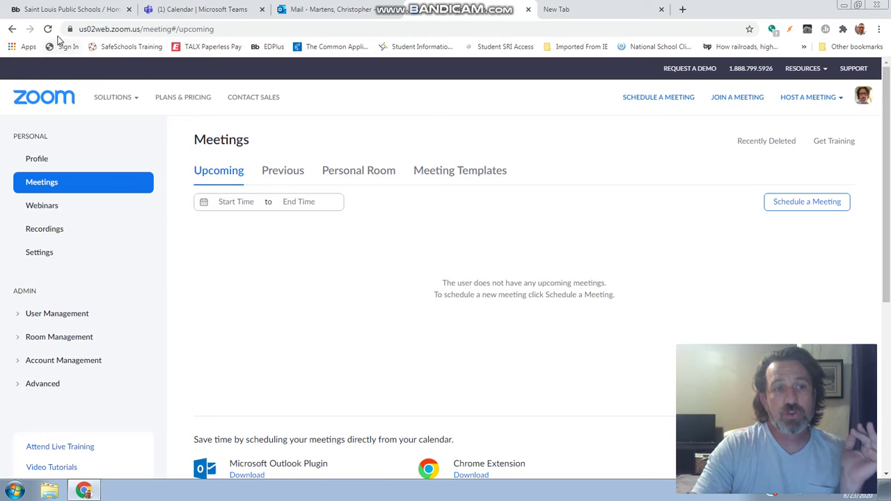
pyautogui.click(48, 31)
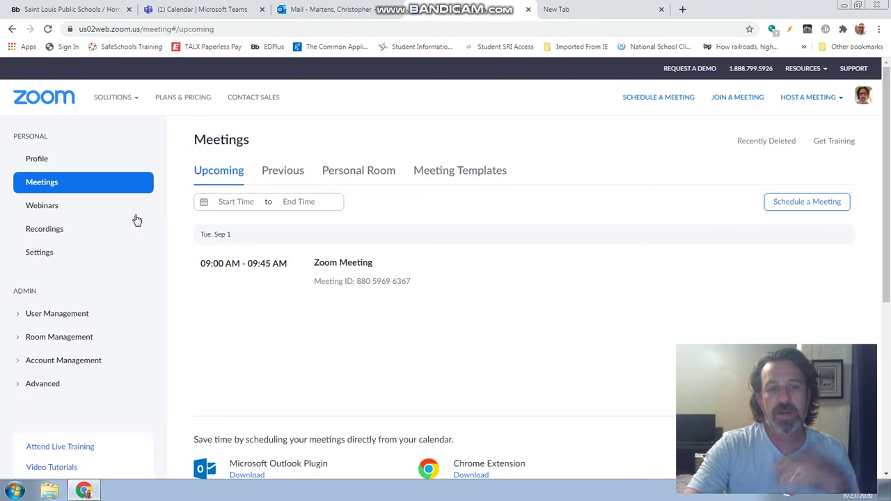
pyautogui.moveTo(302, 274)
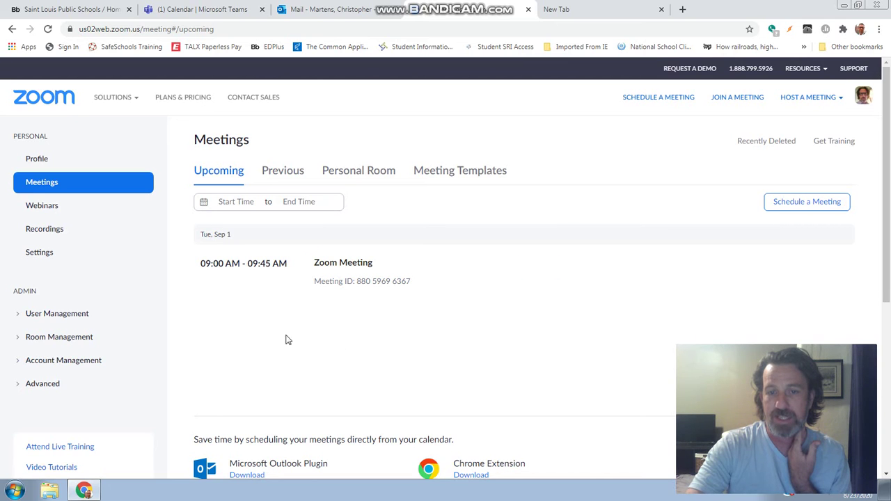
# Open the September 1 Zoom meeting for editing and make it a recurring meeting with daily recurrence, repeating every 7 days
pyautogui.moveTo(493, 276)
pyautogui.click(582, 268)
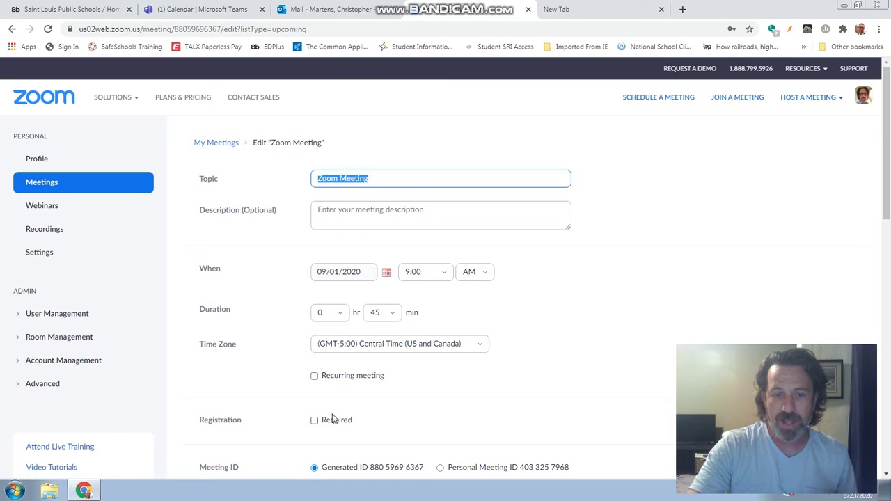
pyautogui.click(314, 377)
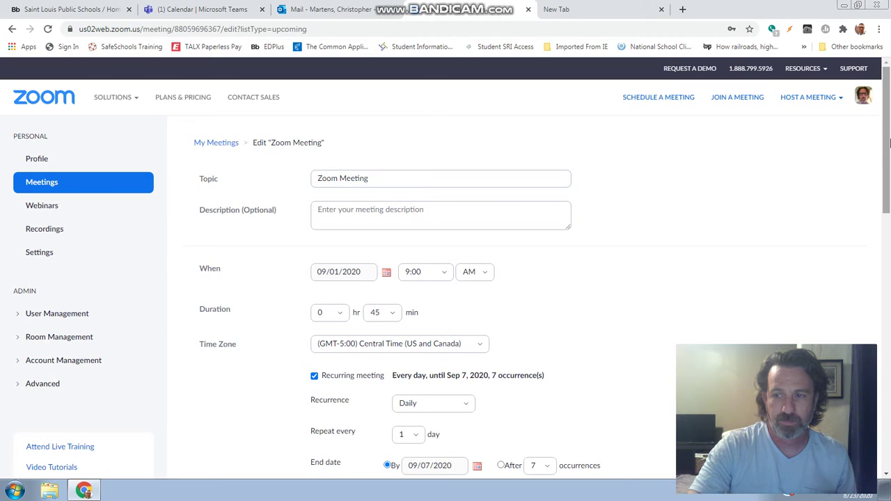
pyautogui.scroll(-3, 886, 142)
pyautogui.click(416, 257)
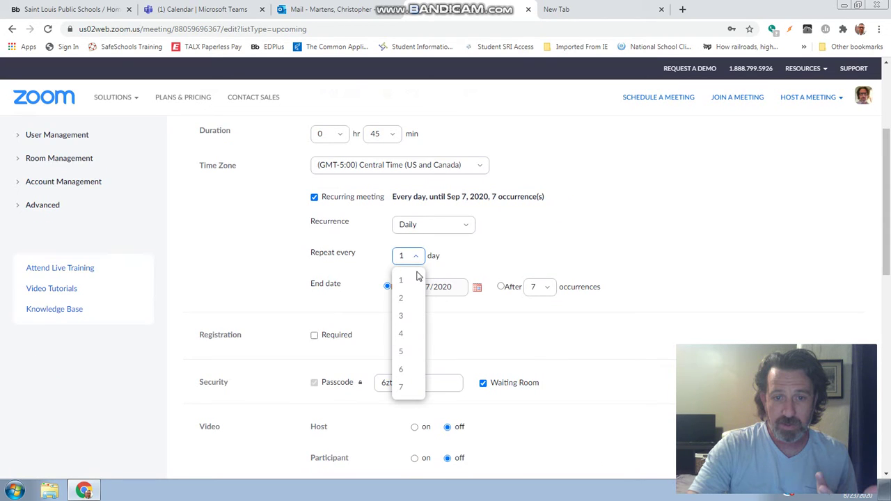
pyautogui.click(400, 386)
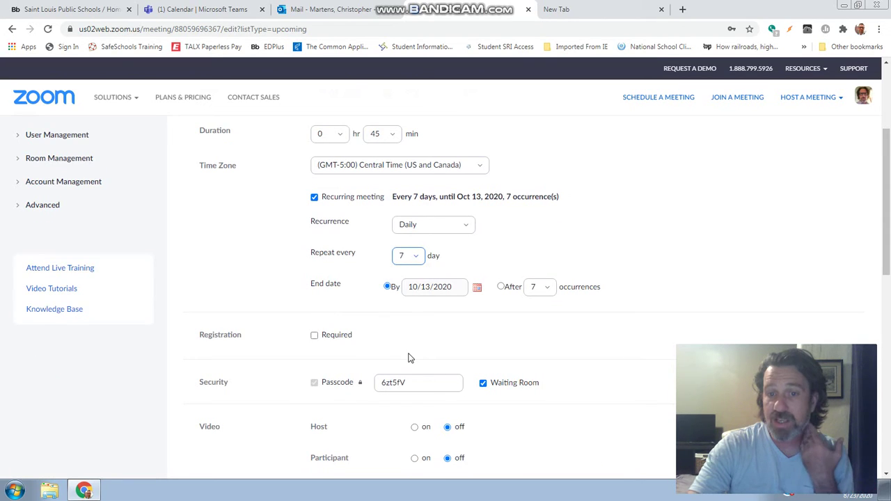
# Try to change the recurring meeting's number of occurrences, choosing 13 and then 8
pyautogui.click(549, 290)
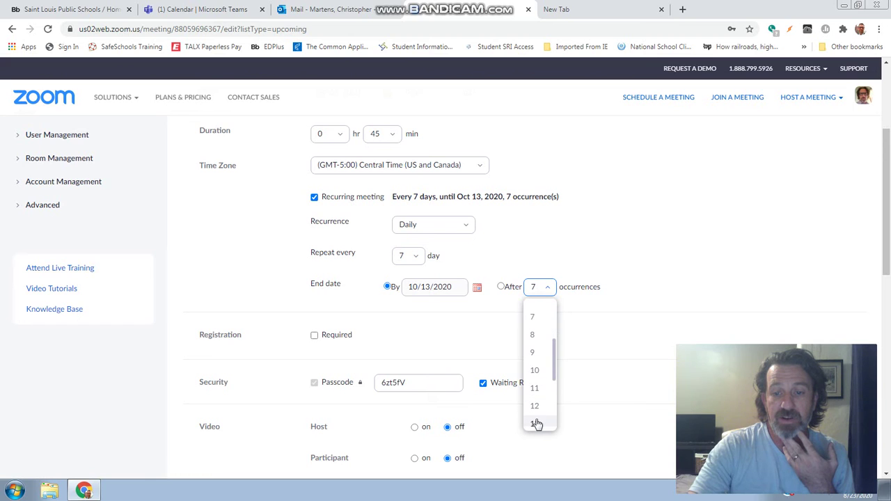
pyautogui.click(536, 424)
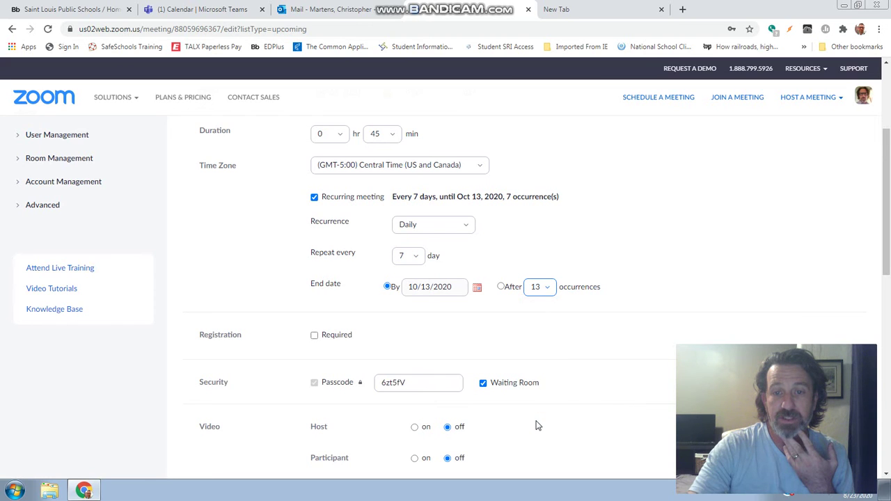
pyautogui.click(549, 288)
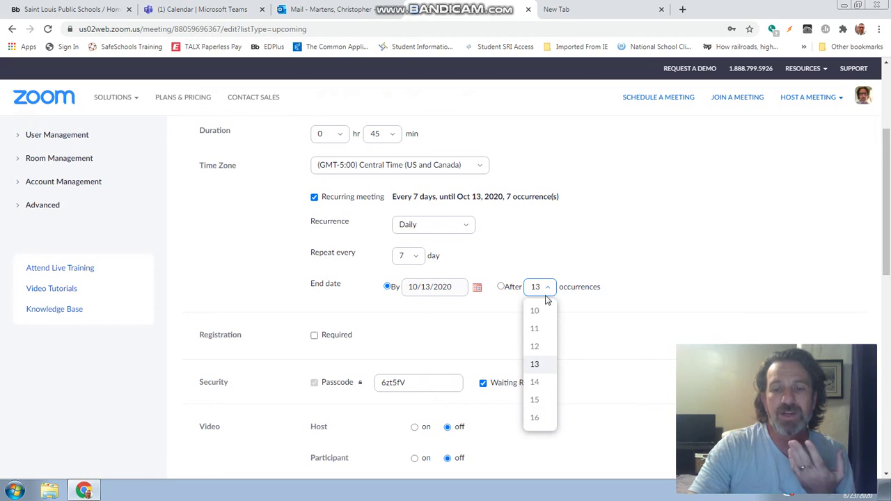
pyautogui.moveTo(554, 383); pyautogui.dragTo(552, 358)
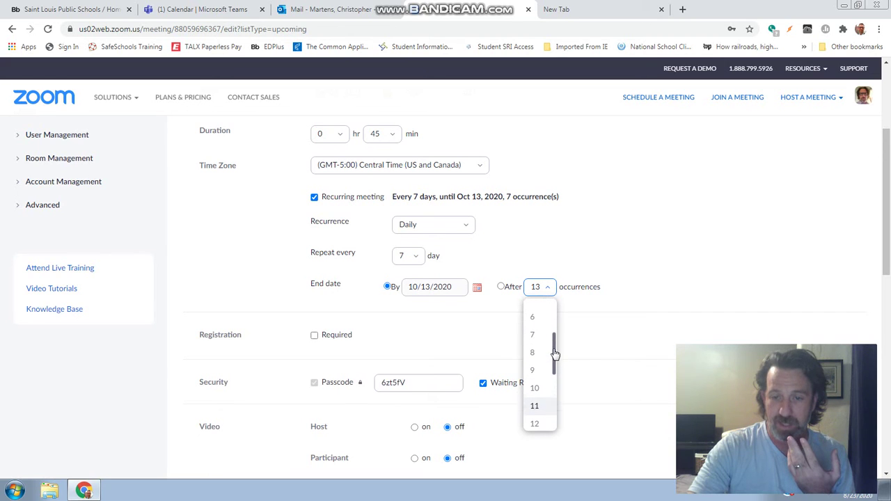
pyautogui.click(541, 353)
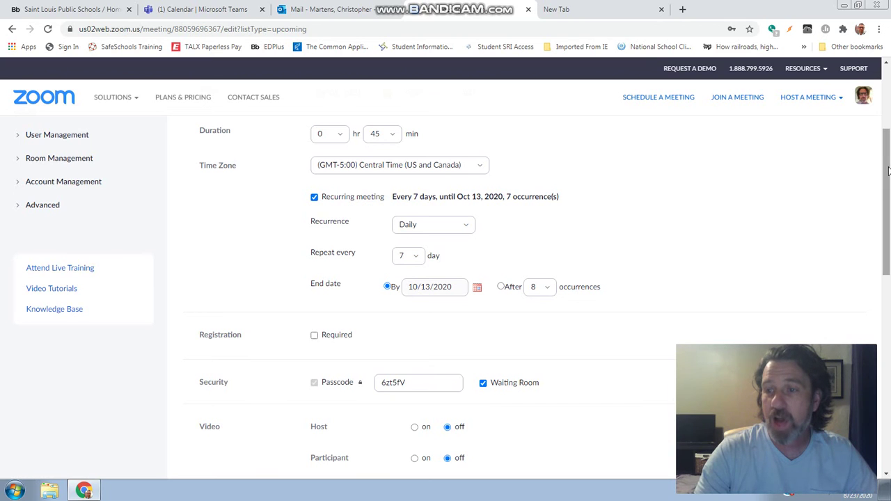
# Review the remaining meeting options, save the recurring meeting, and check its occurrences in the upcoming meetings list
pyautogui.moveTo(888, 170); pyautogui.dragTo(889, 331)
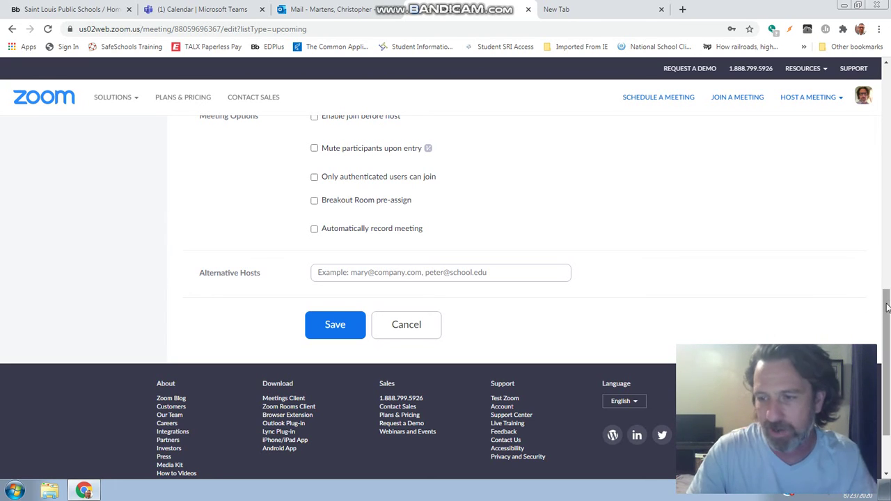
pyautogui.moveTo(886, 306); pyautogui.dragTo(886, 284)
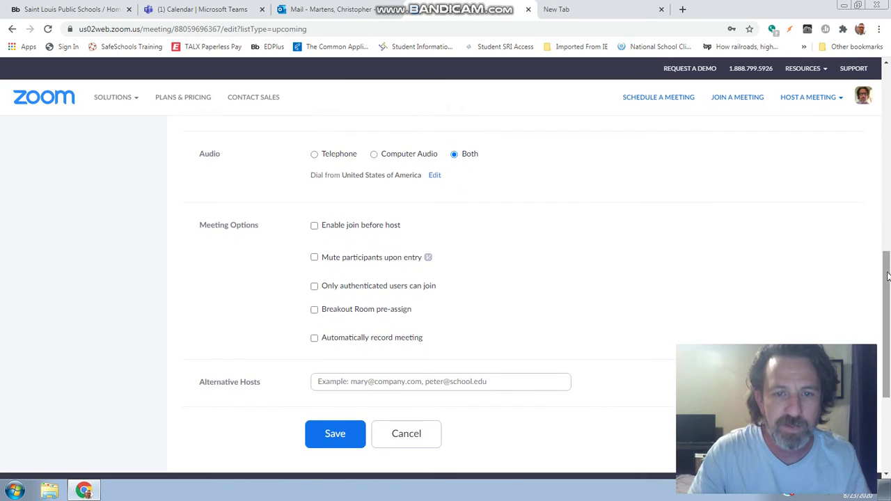
pyautogui.click(321, 441)
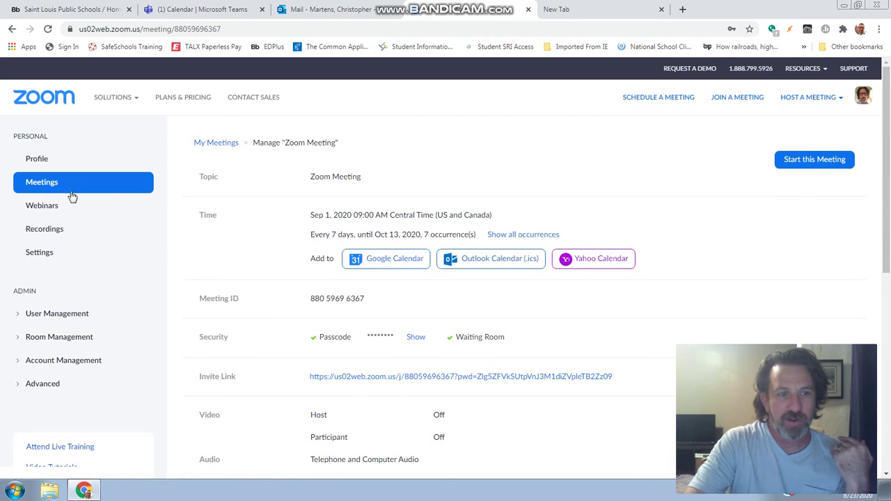
pyautogui.click(42, 185)
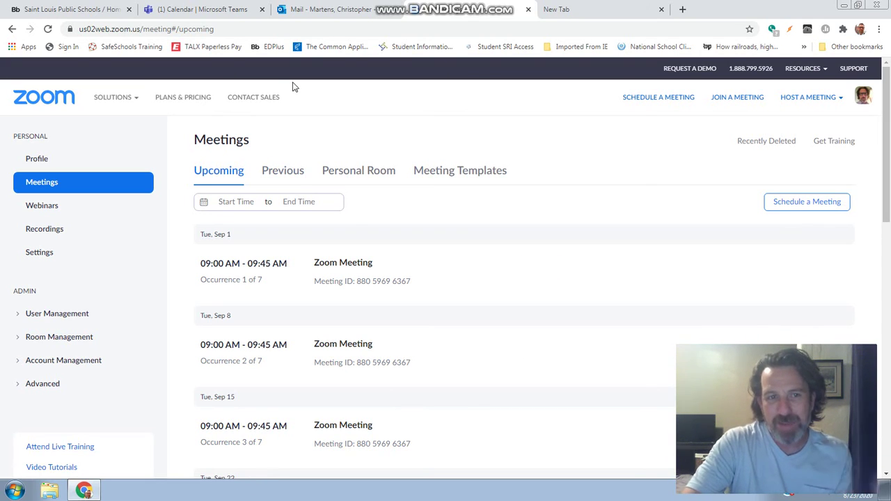
# Switch to the Microsoft Teams calendar, open the September 1 Zoom Meeting, and set it to repeat weekly
pyautogui.click(203, 10)
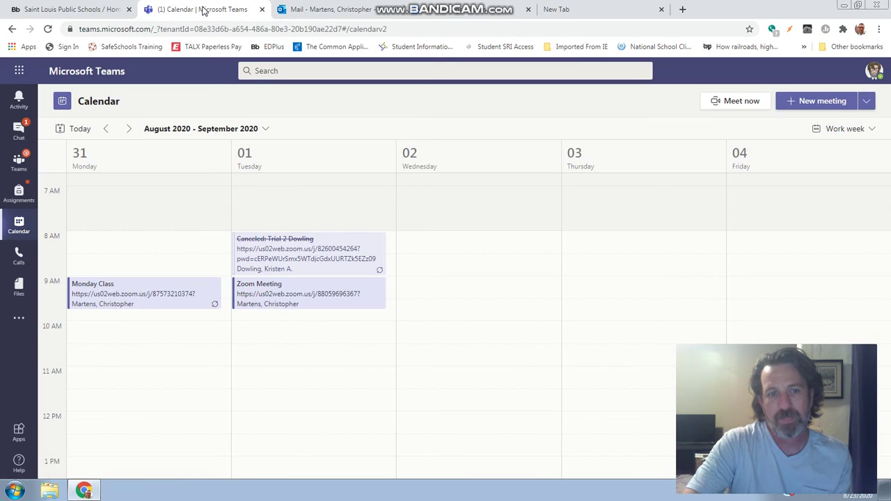
pyautogui.click(334, 291)
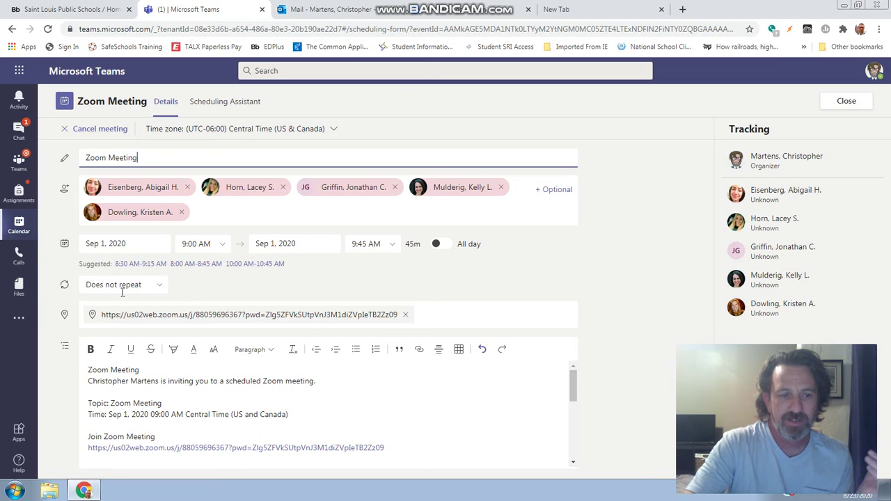
pyautogui.click(160, 290)
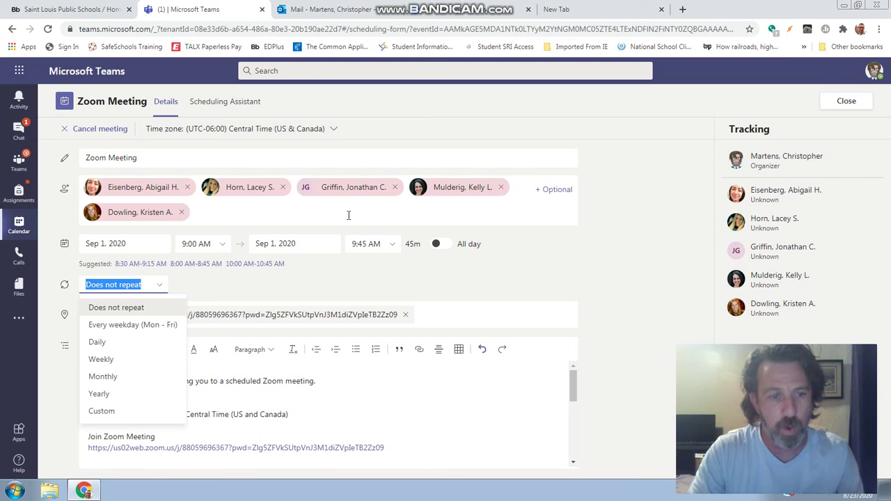
pyautogui.click(112, 360)
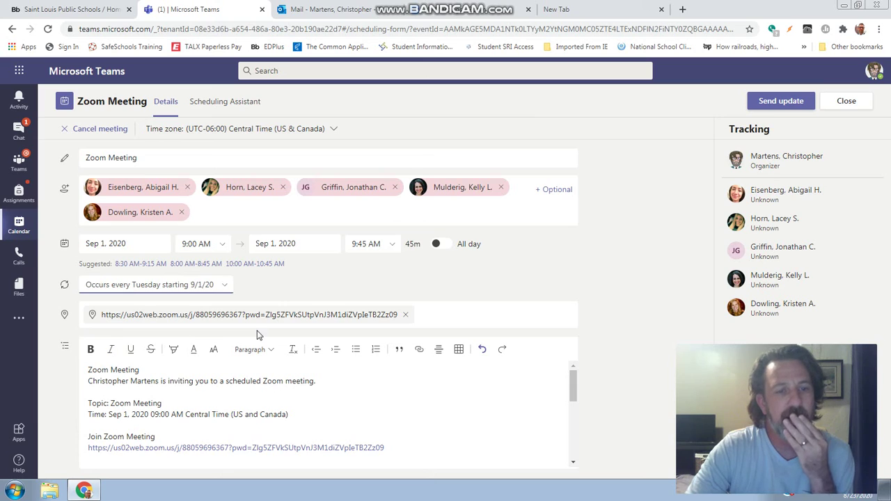
# Customize the weekly recurrence to end on Oct 13, 2020, save it, and send the meeting update
pyautogui.click(225, 290)
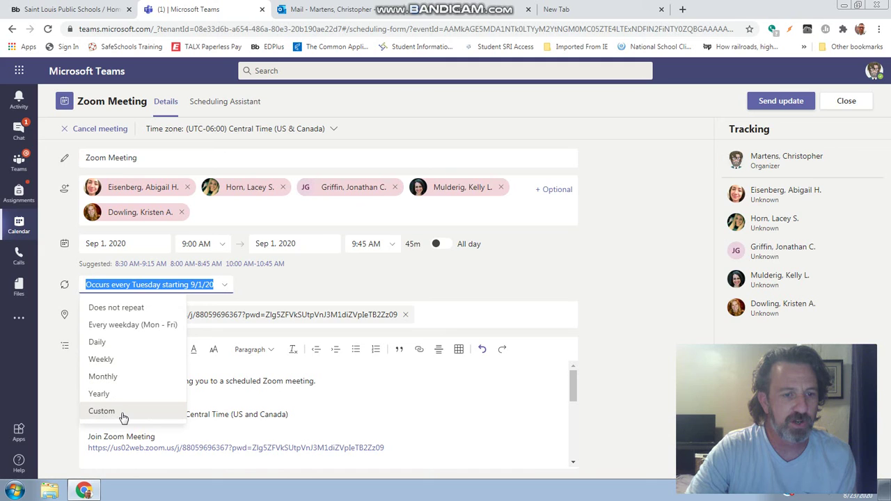
pyautogui.click(102, 411)
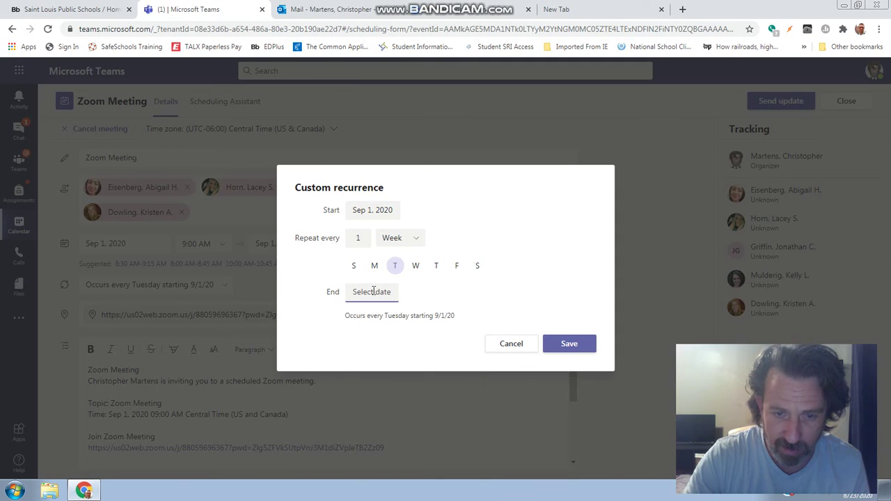
pyautogui.click(371, 293)
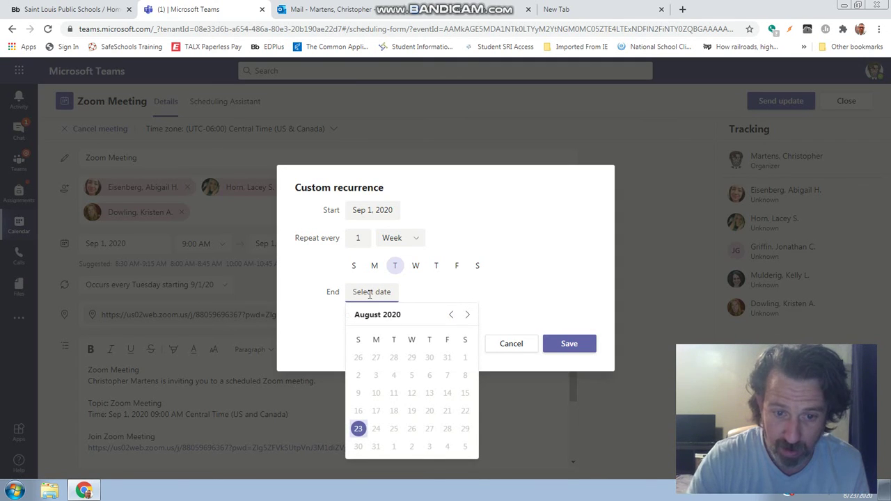
pyautogui.click(468, 315)
pyautogui.click(468, 315)
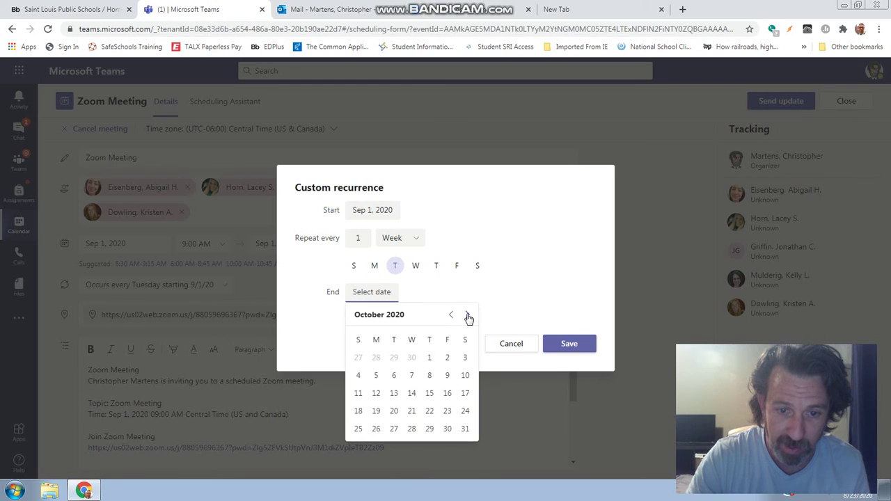
pyautogui.click(394, 393)
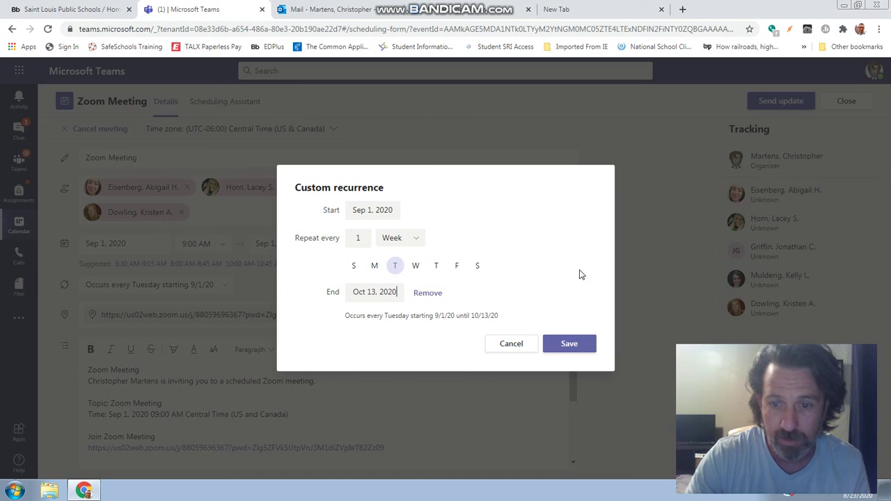
pyautogui.click(582, 345)
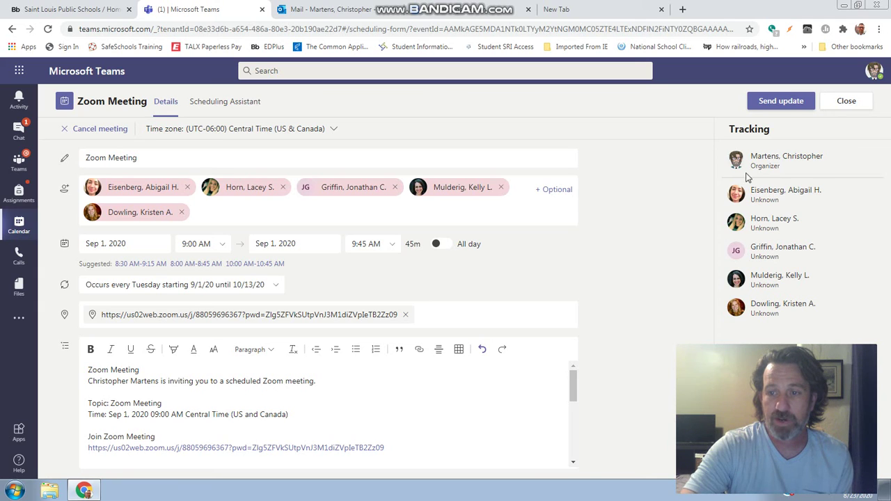
pyautogui.click(793, 102)
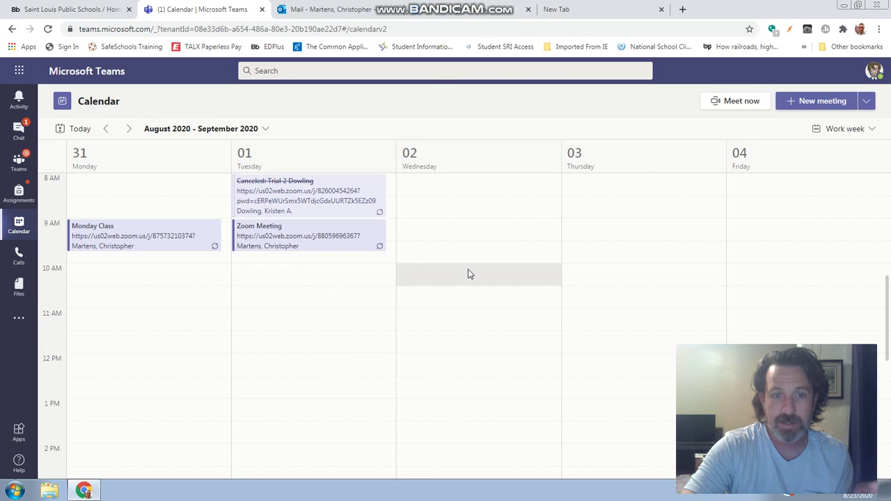
# Check the following work weeks in the calendar, through September 21 to 25, 2020, for the repeated Zoom Meeting
pyautogui.click(128, 131)
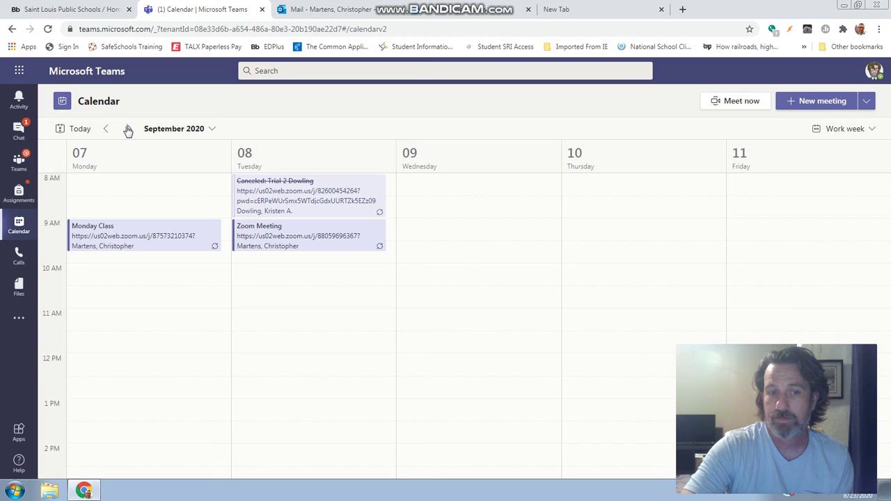
pyautogui.click(128, 131)
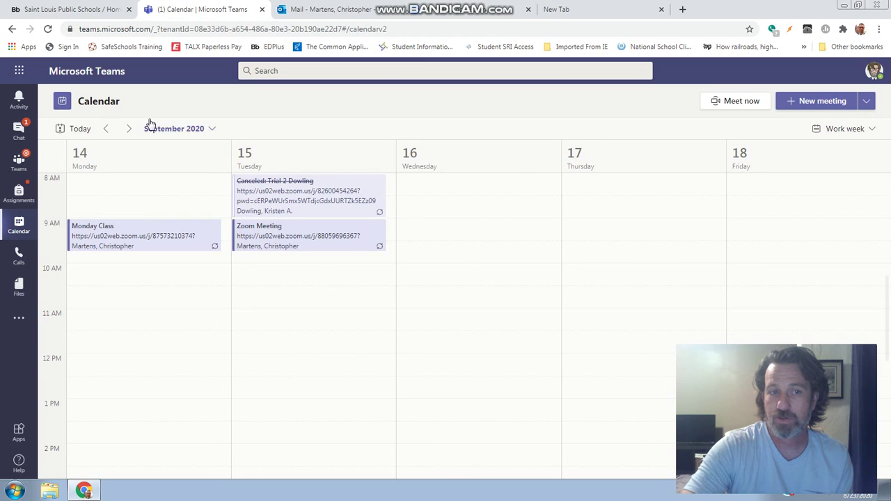
pyautogui.click(130, 131)
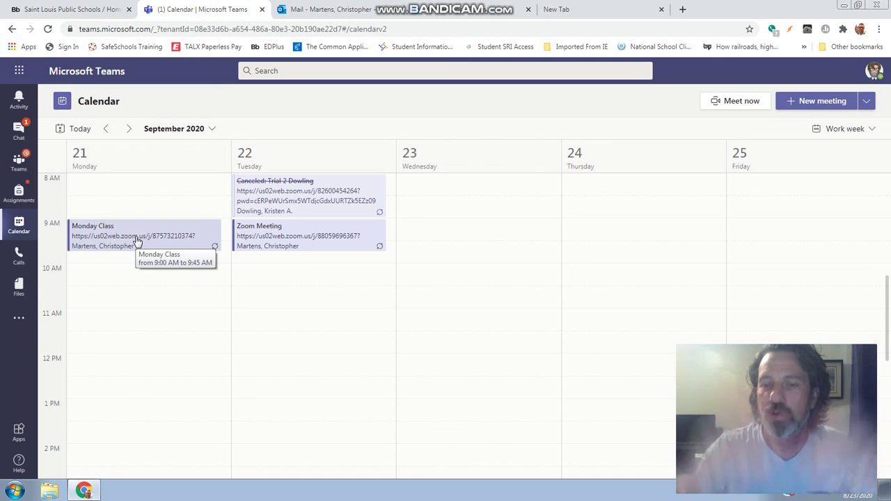
# Return to the current week's calendar, view the class list in Assignments, and go back to the calendar
pyautogui.click(19, 227)
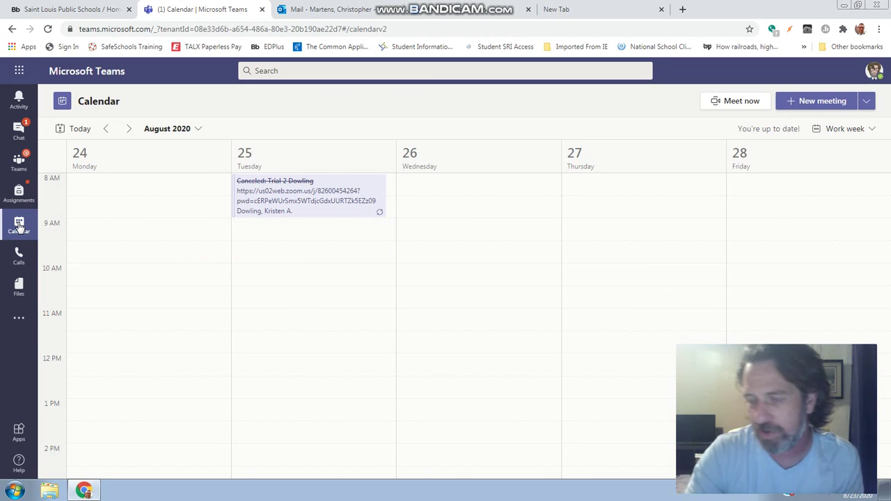
pyautogui.click(19, 196)
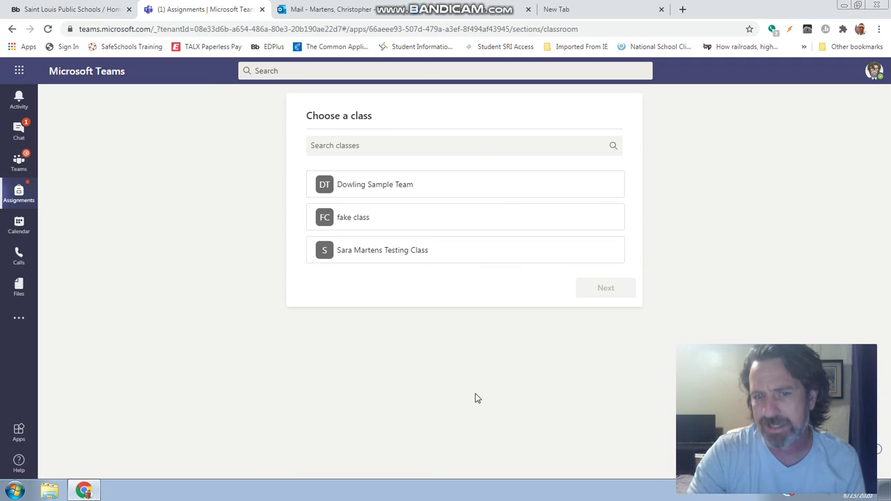
pyautogui.click(19, 228)
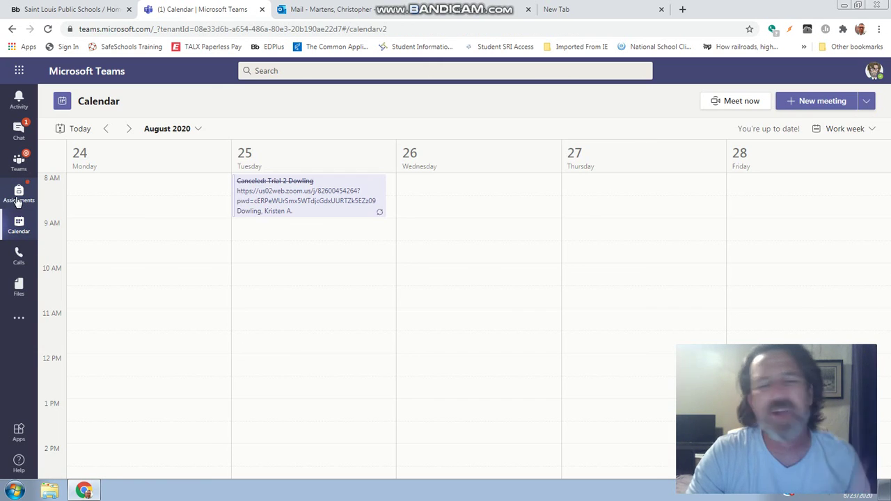